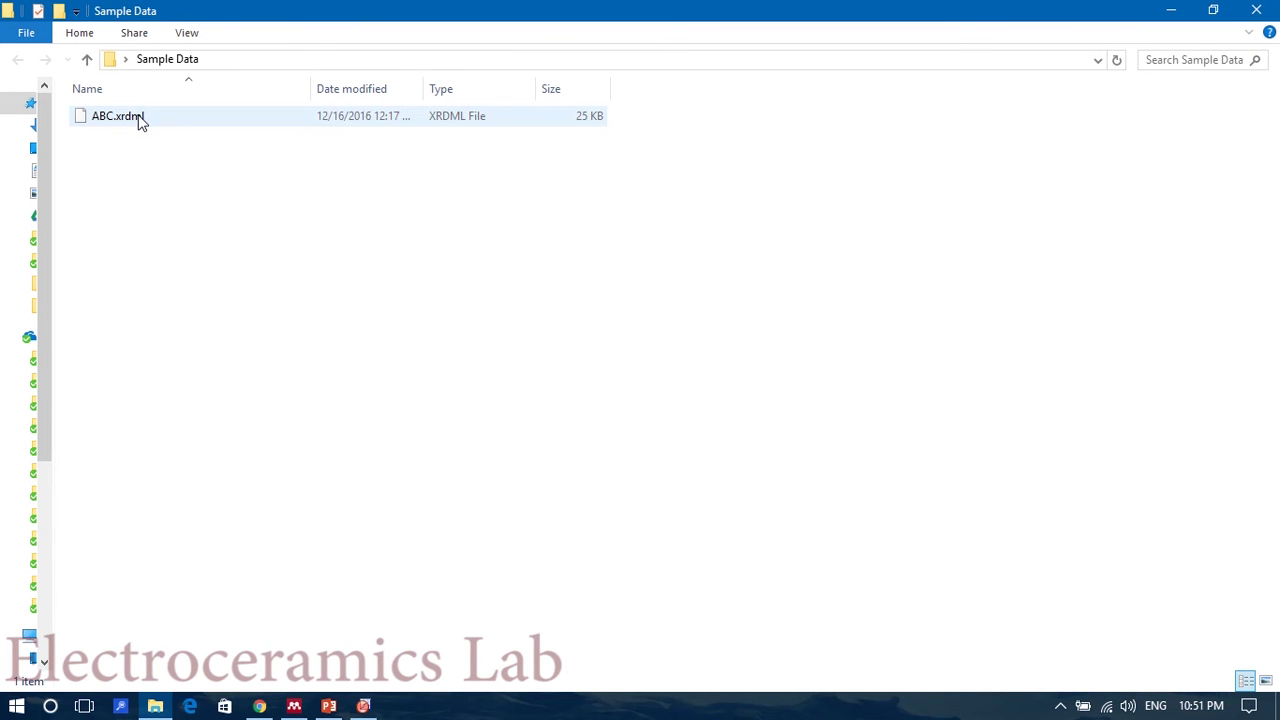
# Step: Launch X'Pert HighScore Plus and dock it to the right half of the screen
pyautogui.press('super')
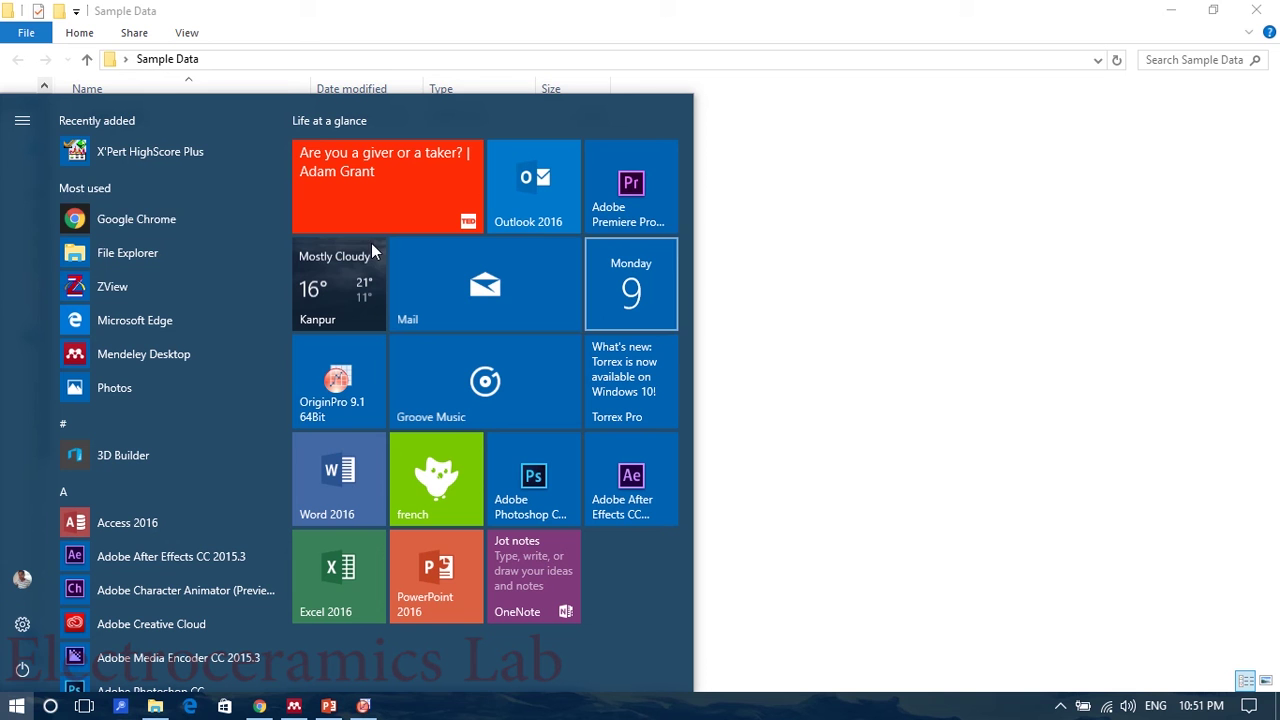
pyautogui.click(197, 148)
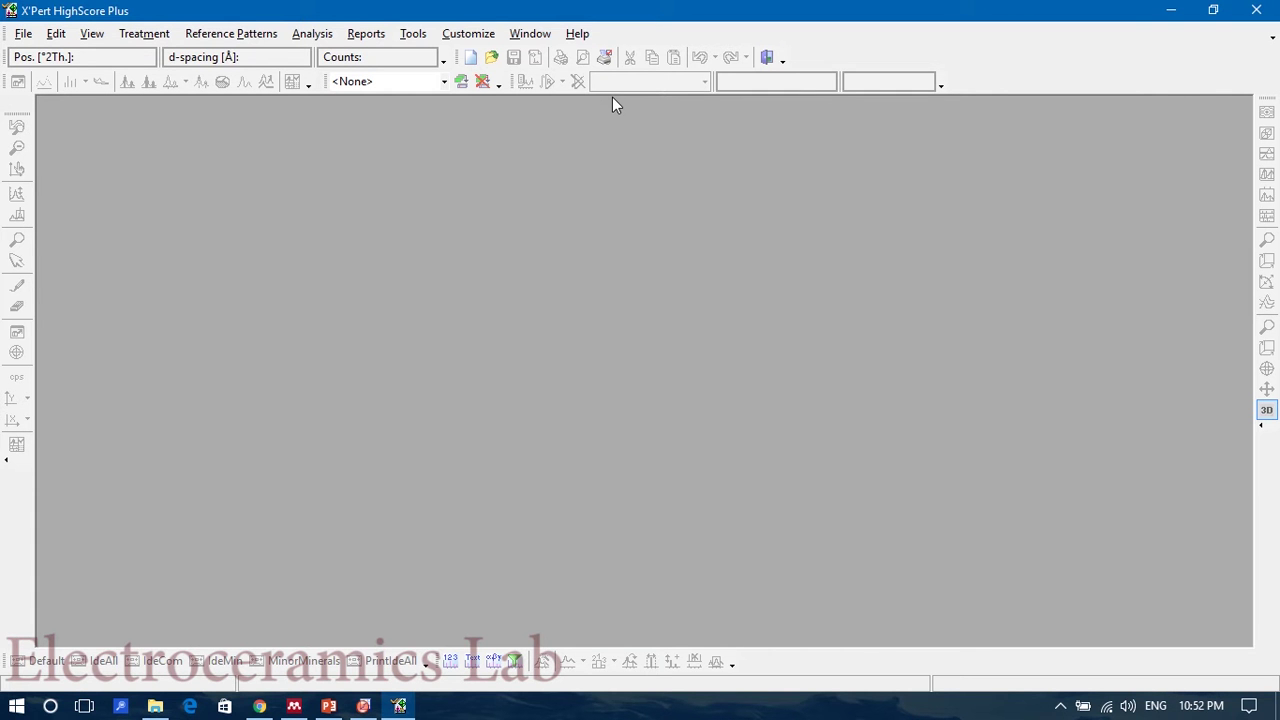
pyautogui.moveTo(671, 9)
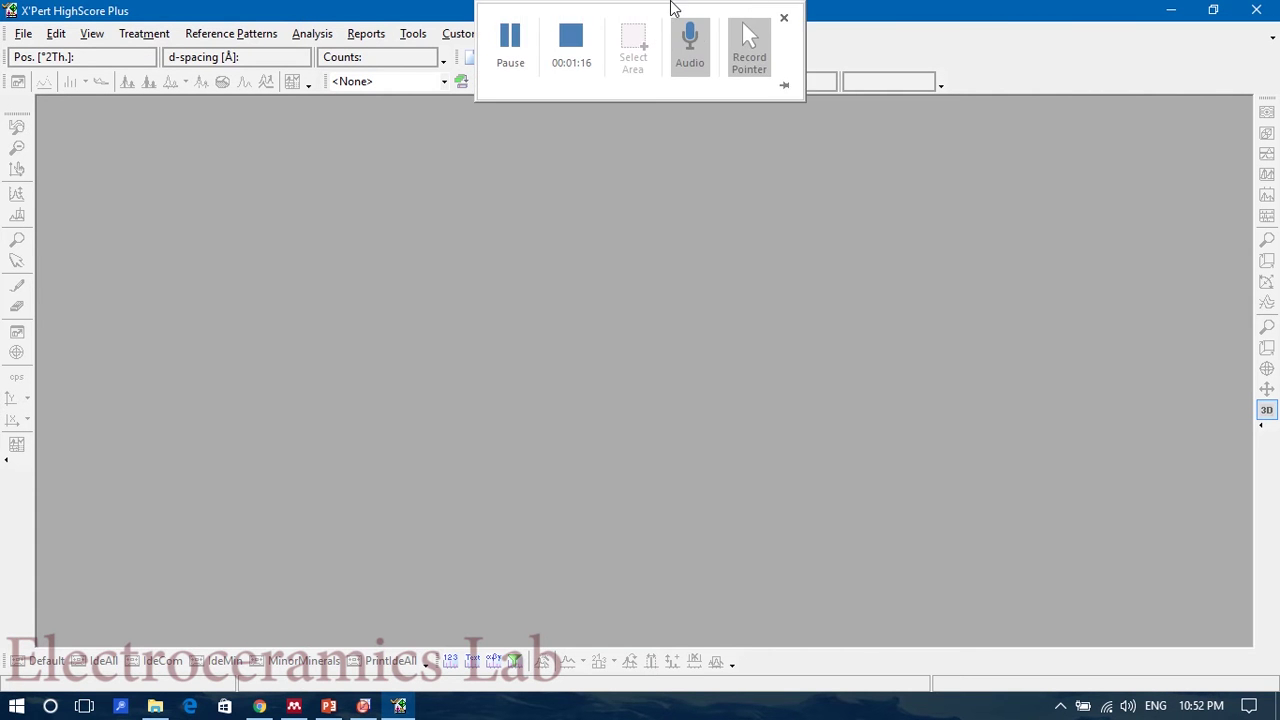
pyautogui.moveTo(1110, 9); pyautogui.dragTo(1279, 200)
# Step: Load ABC.xrdml from the Sample Data folder into HighScore and maximize the window
pyautogui.click(151, 183)
pyautogui.moveTo(129, 123); pyautogui.dragTo(840, 232)
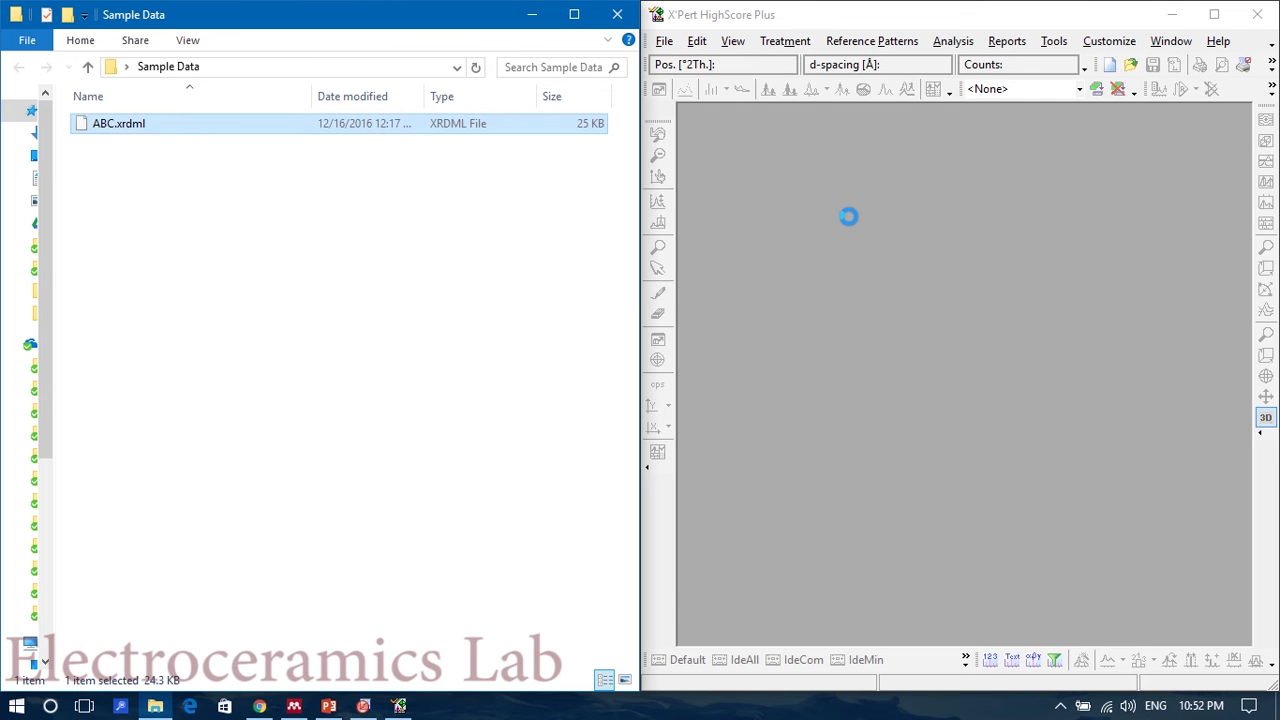
pyautogui.click(1212, 16)
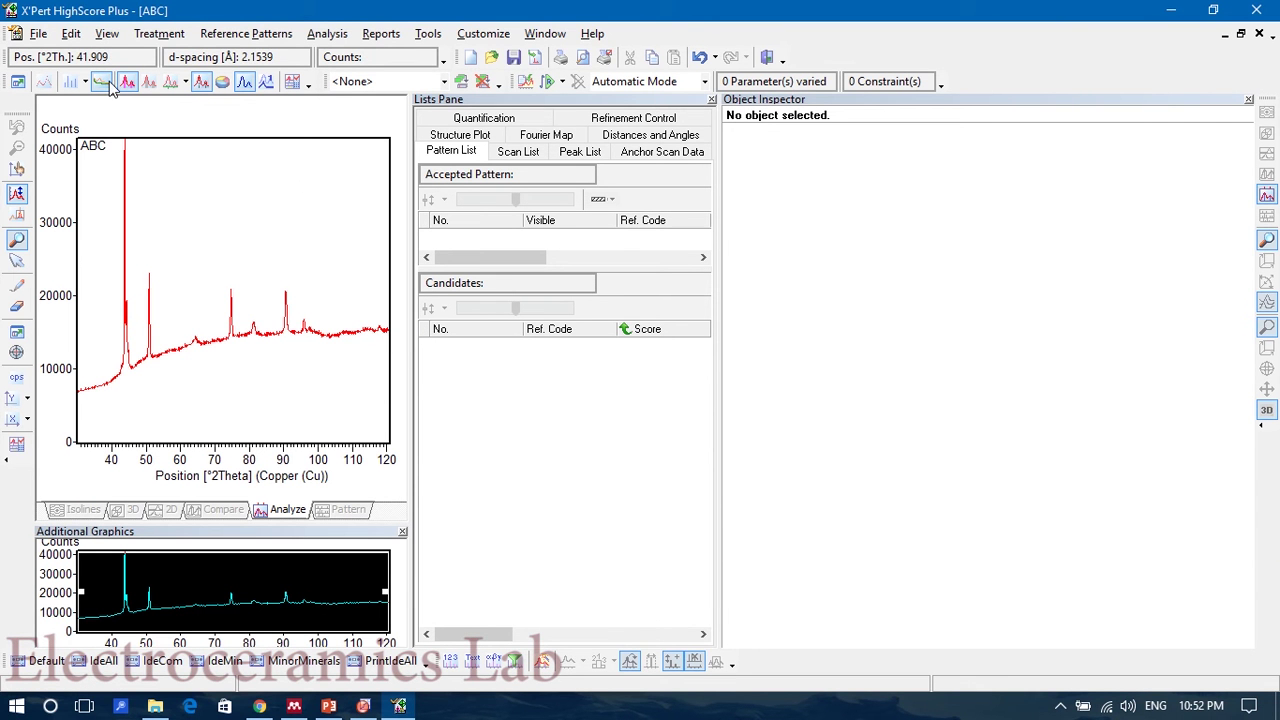
# Step: Start Determine Background from the Treatment menu for the ABC pattern
pyautogui.click(163, 34)
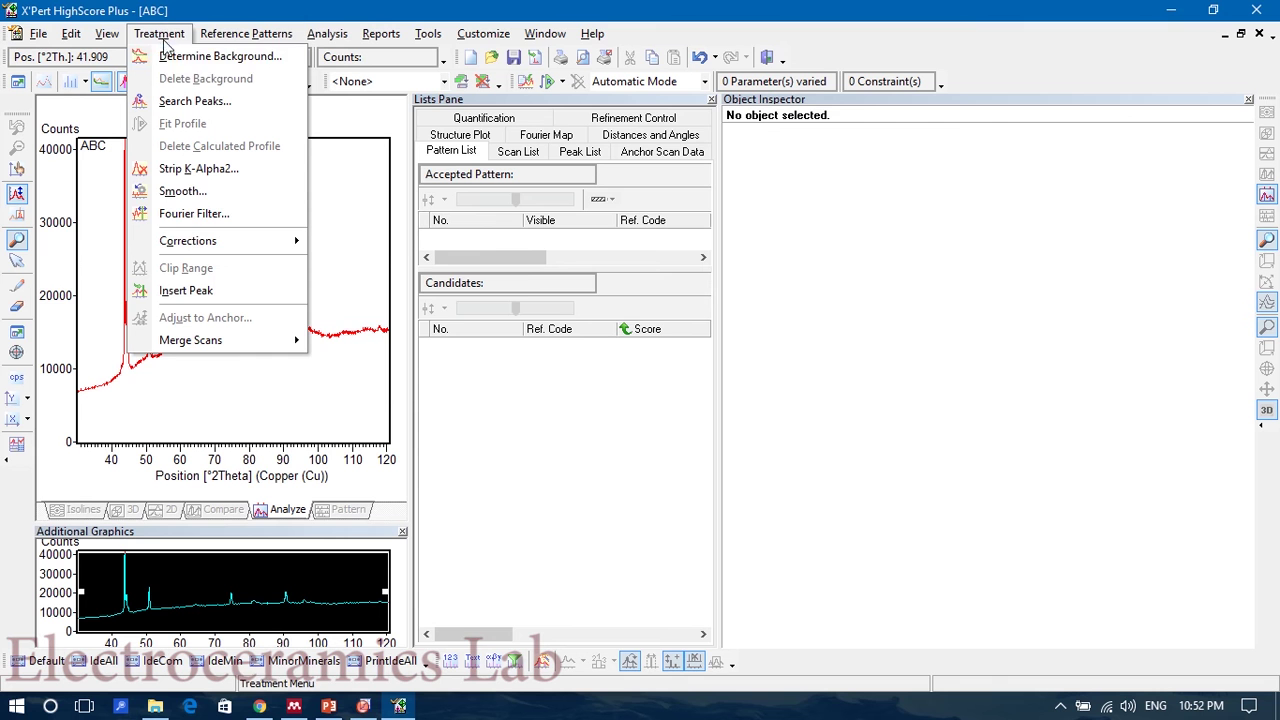
pyautogui.moveTo(194, 246)
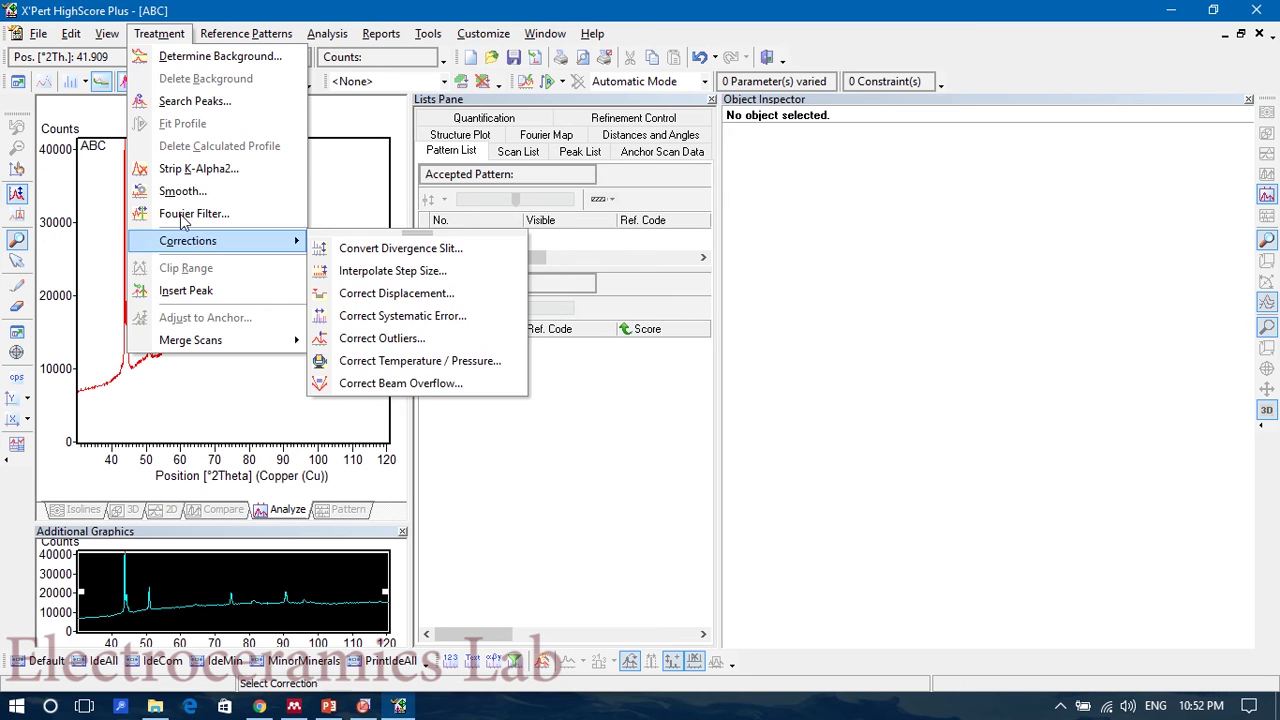
pyautogui.click(201, 60)
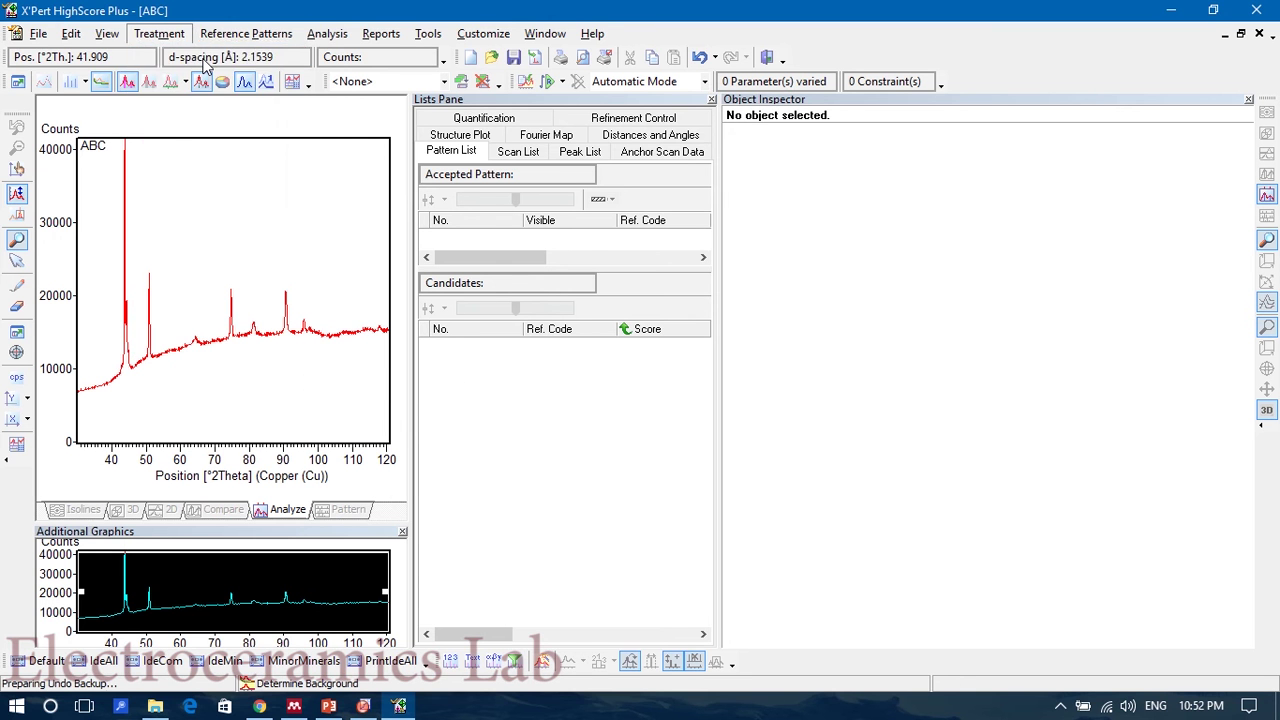
# Step: Subtract the background and replace the ABC scan with the flat-baseline version
pyautogui.moveTo(228, 28); pyautogui.dragTo(730, 247)
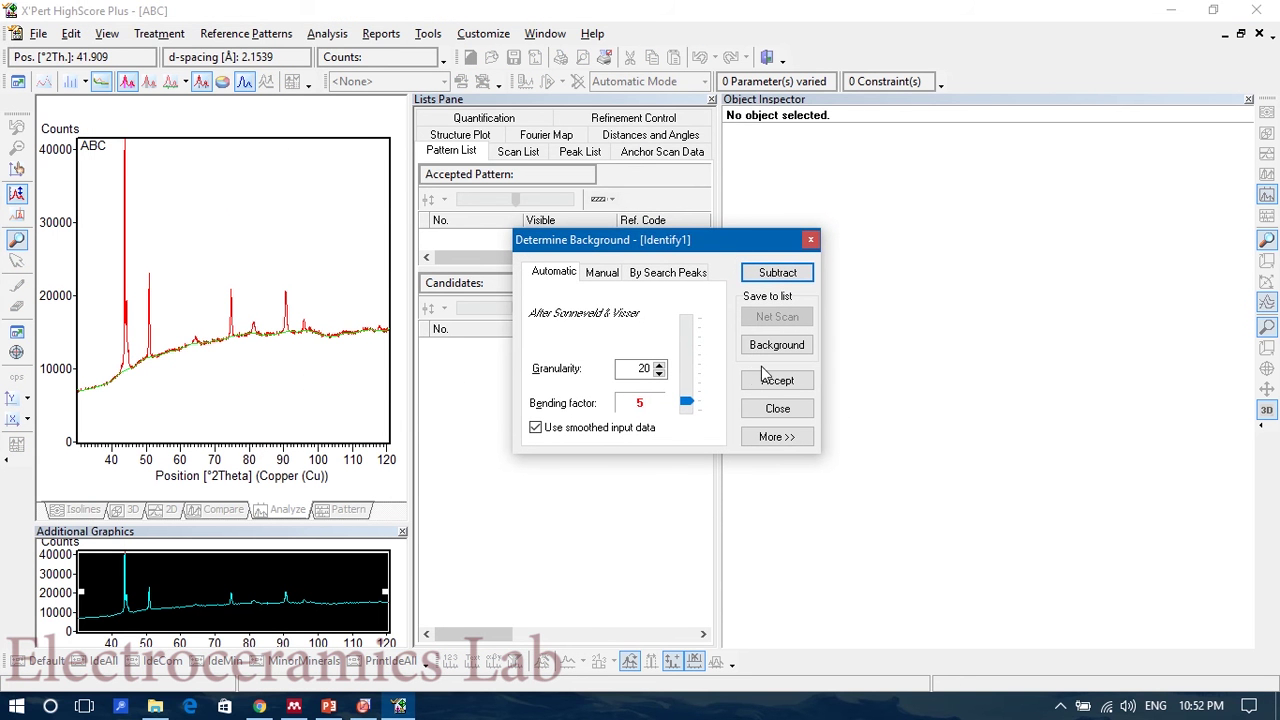
pyautogui.click(765, 276)
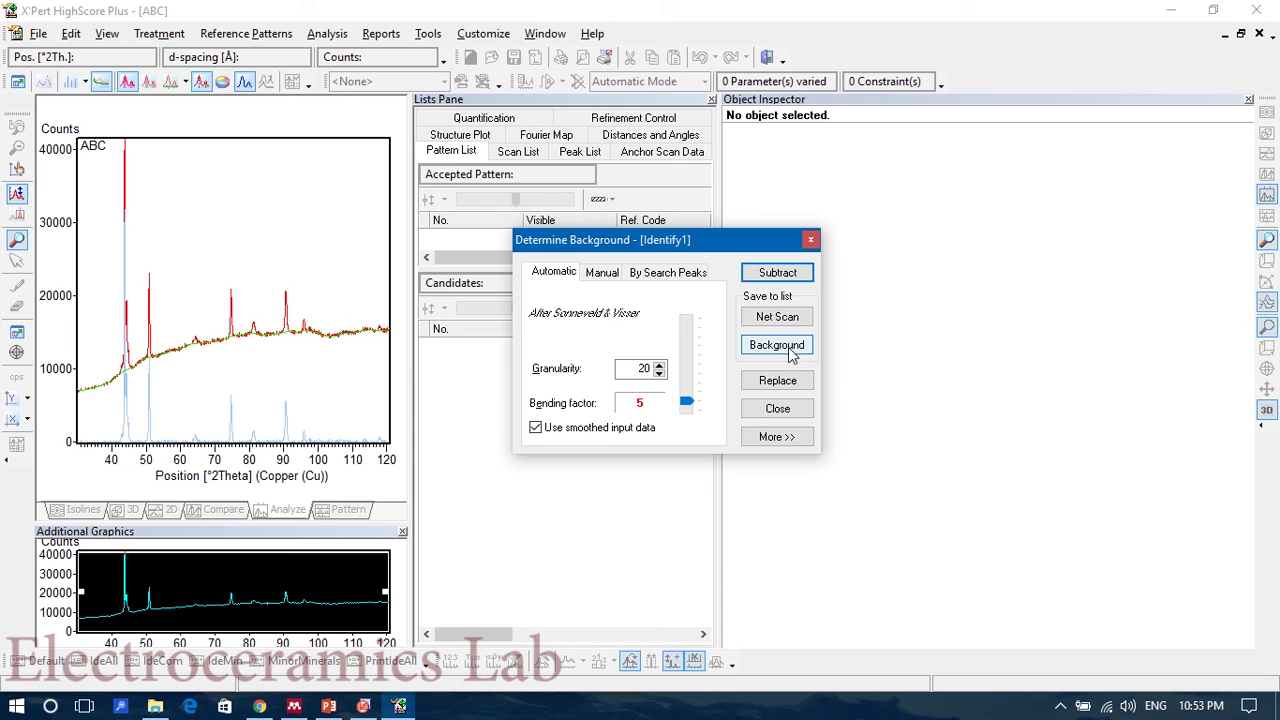
pyautogui.click(779, 384)
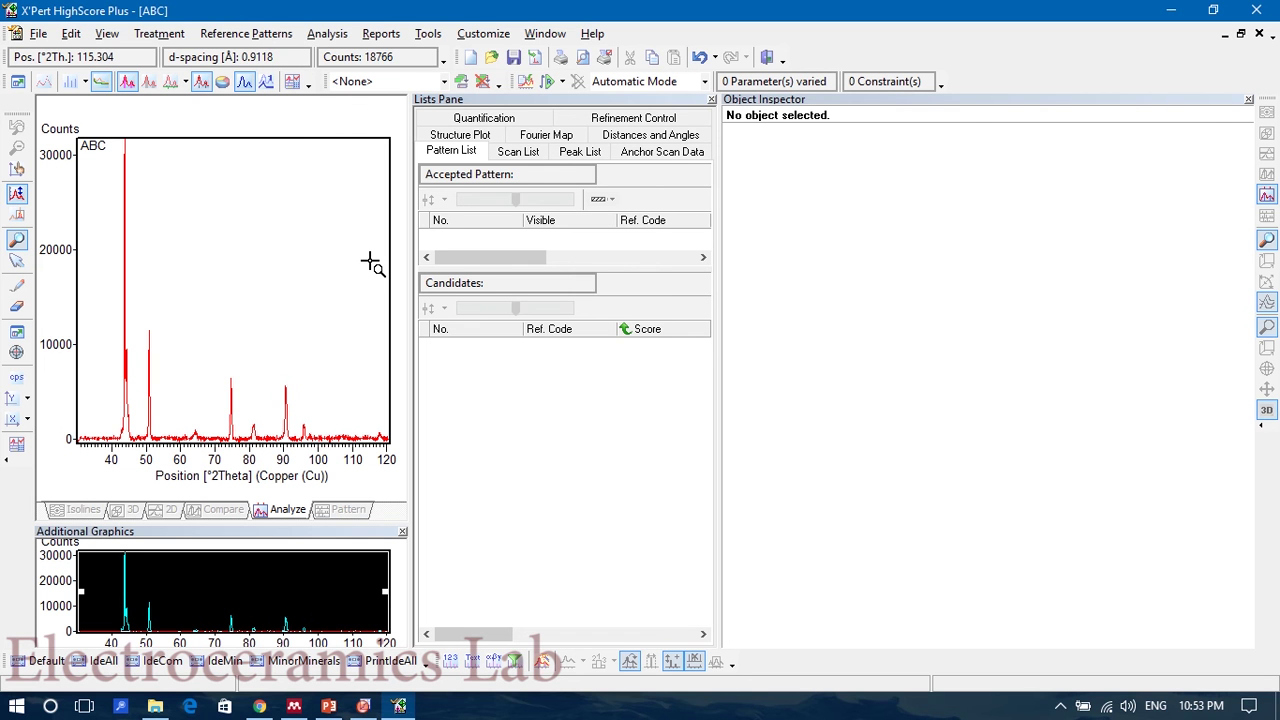
# Step: Find and show the Anchor Scan Data list in the Lists Pane
pyautogui.click(519, 152)
pyautogui.click(546, 136)
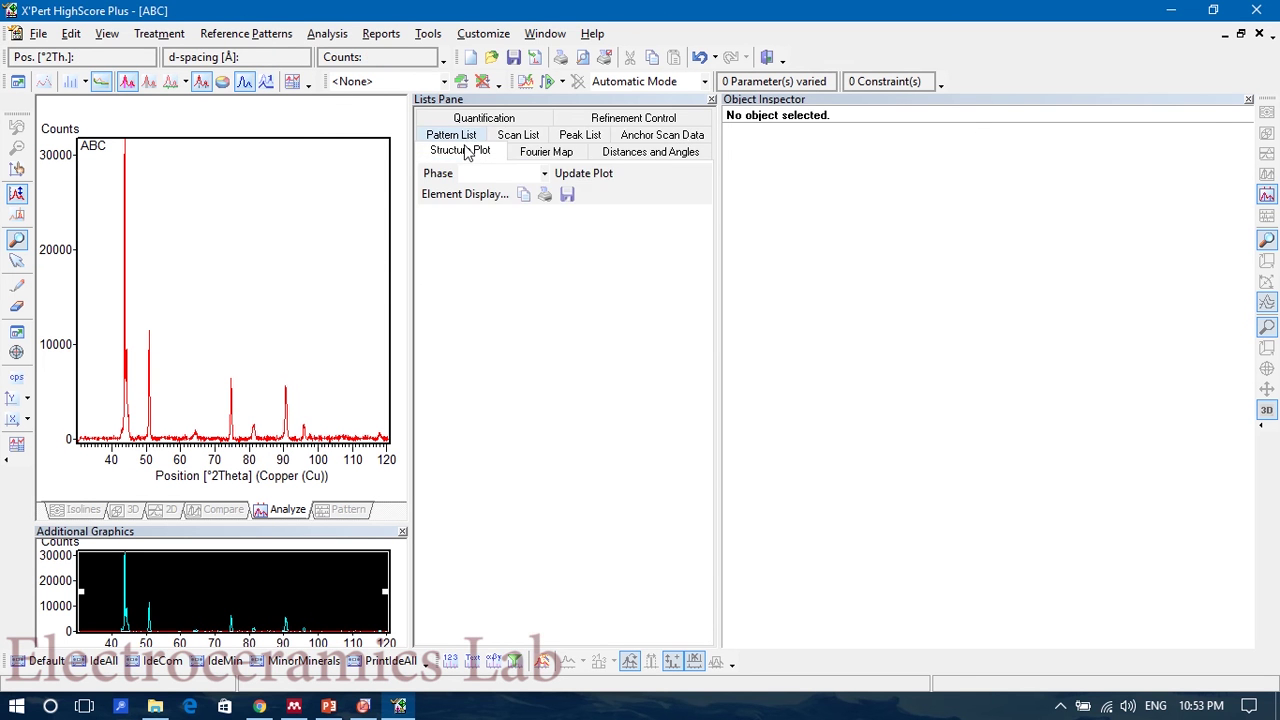
pyautogui.click(650, 152)
pyautogui.click(660, 137)
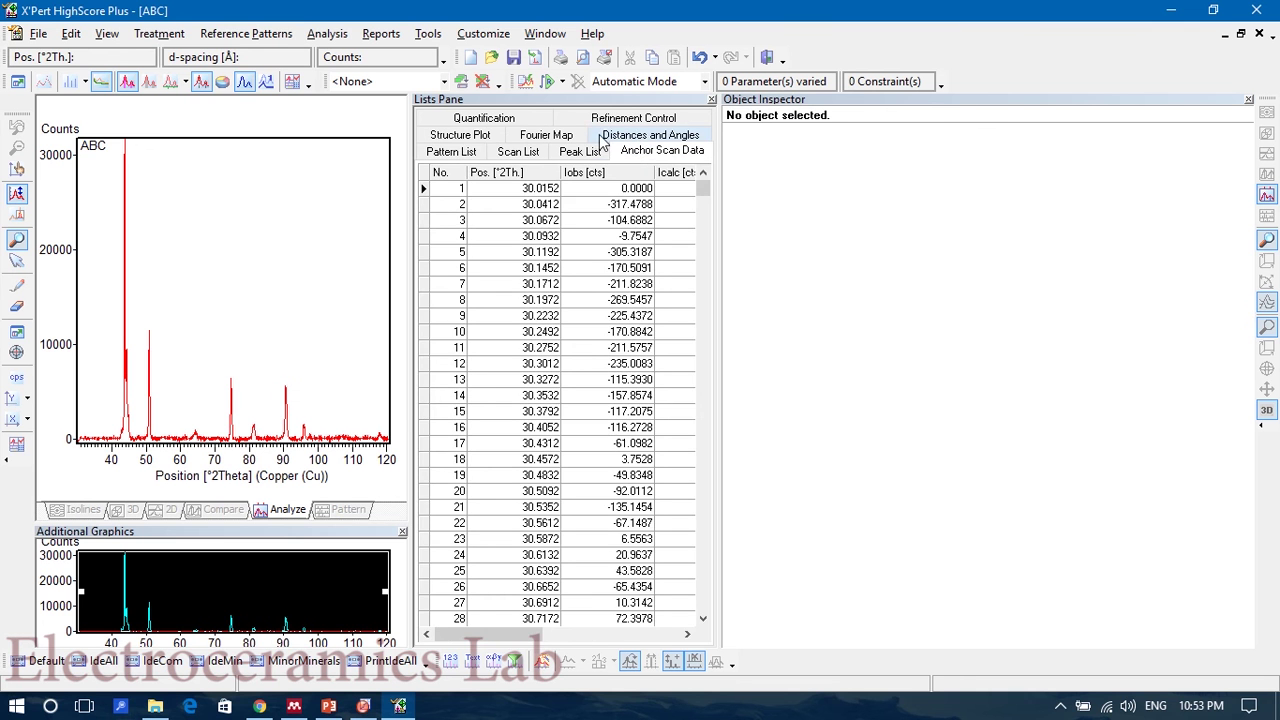
pyautogui.click(660, 140)
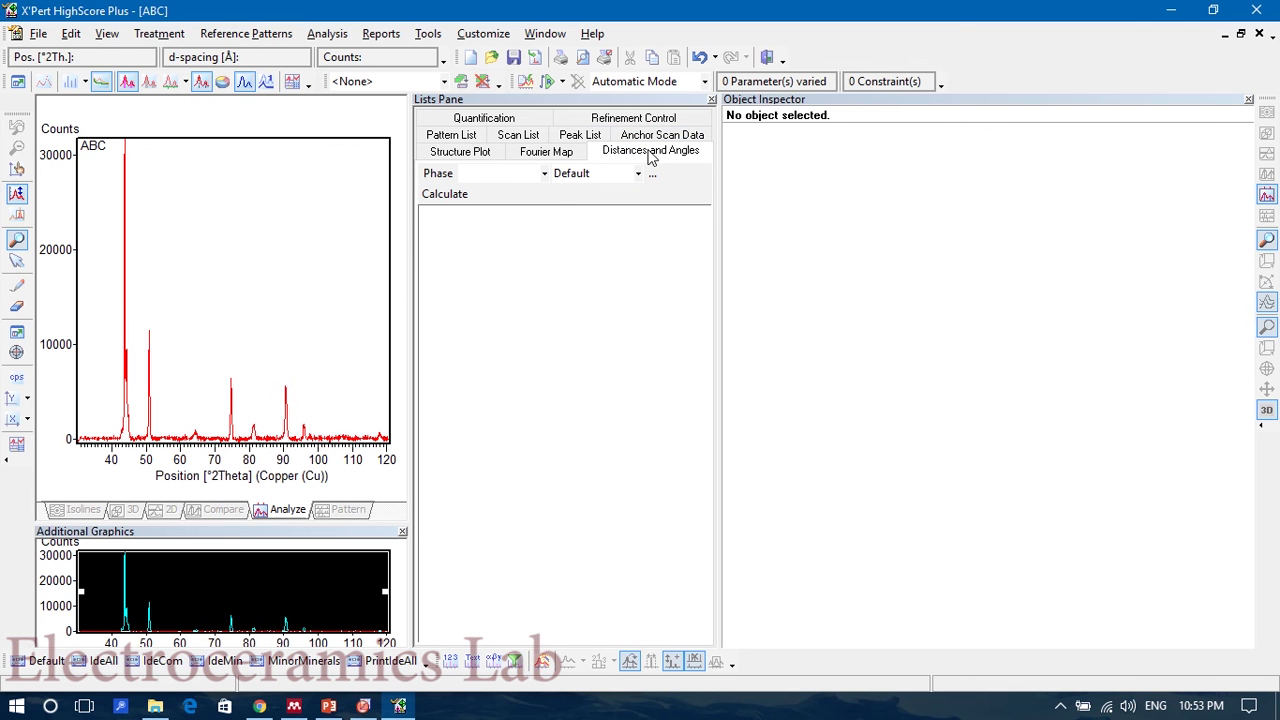
pyautogui.click(586, 150)
pyautogui.click(634, 152)
pyautogui.click(636, 140)
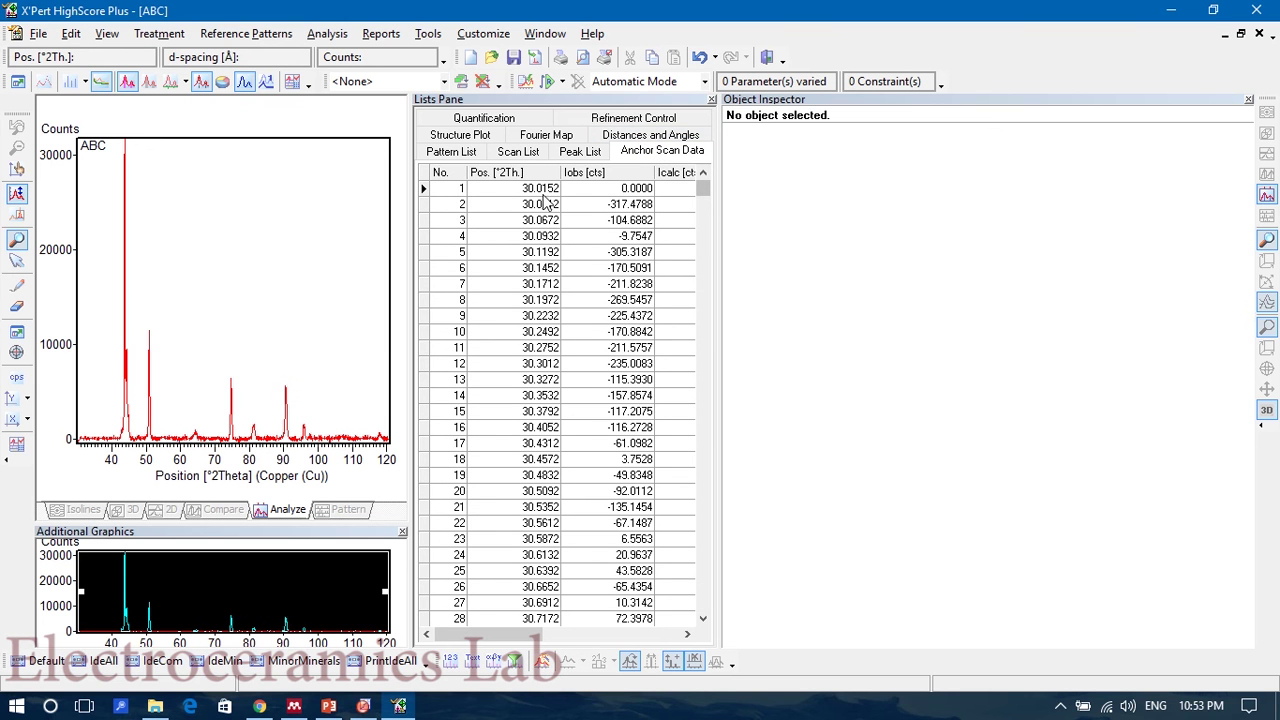
# Step: Select all anchor scan data rows and copy the list
pyautogui.click(505, 193)
pyautogui.hotkey('ctrl', 'a')
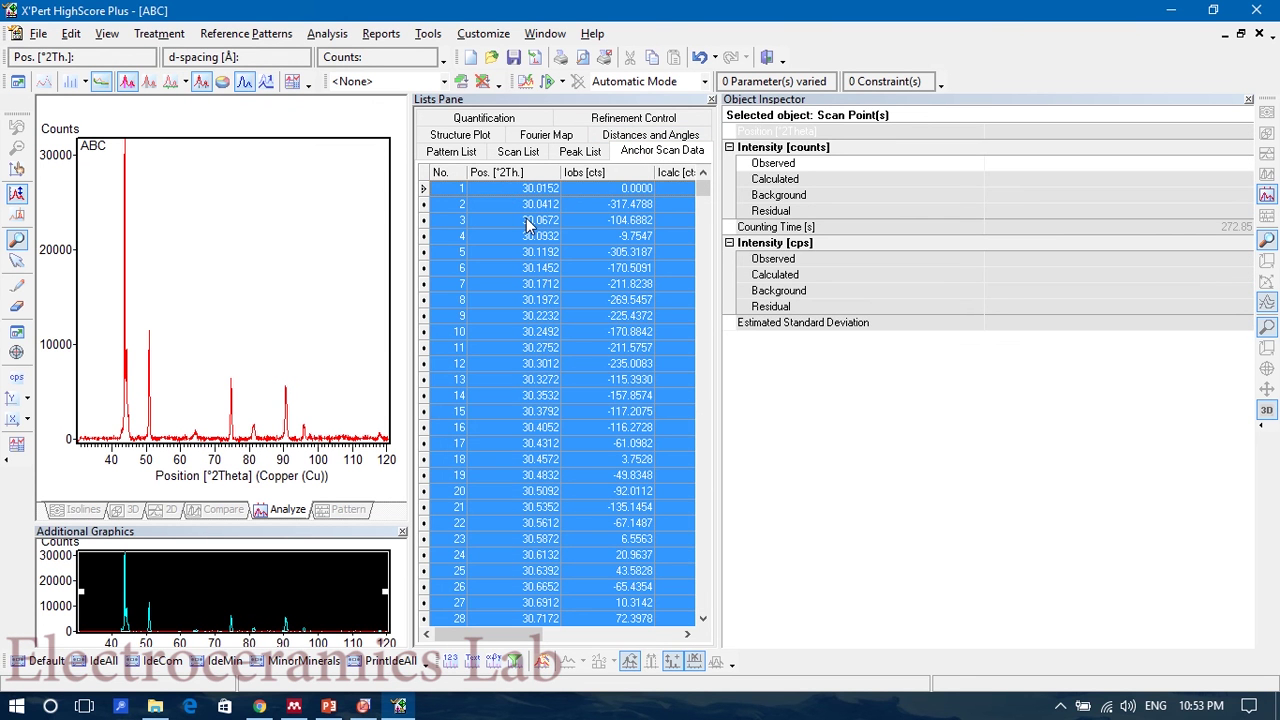
pyautogui.rightClick(526, 220)
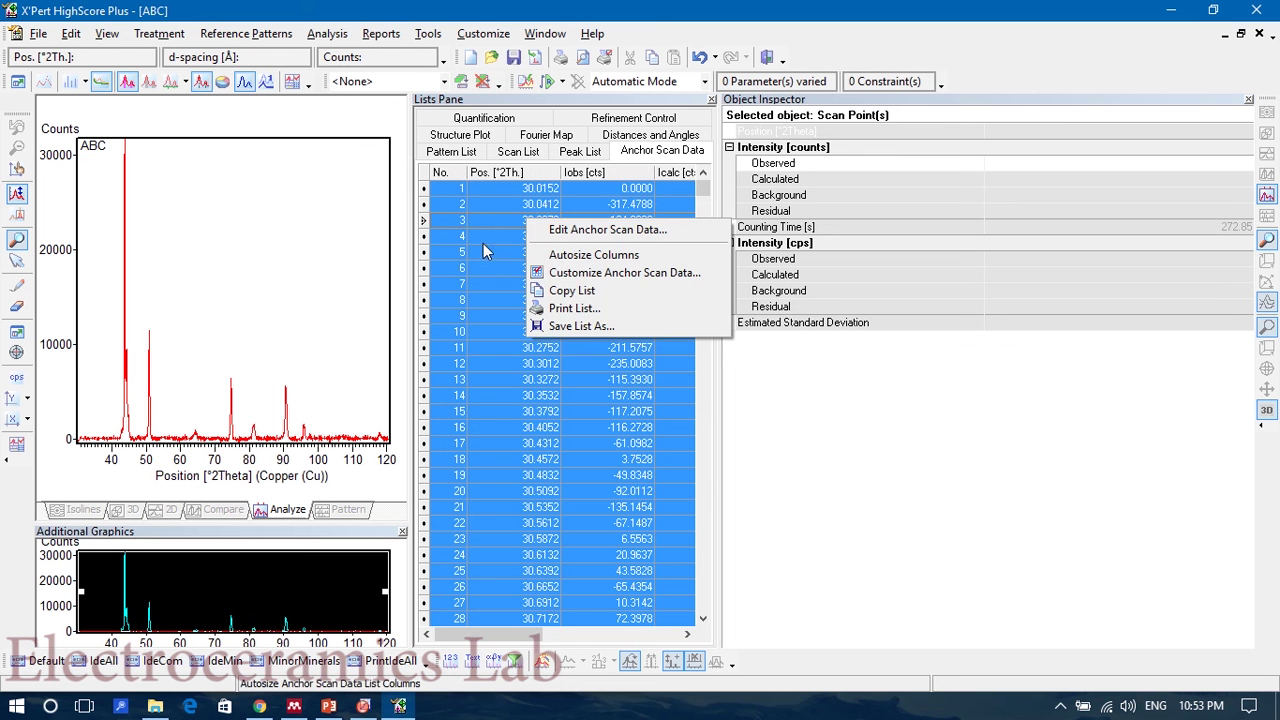
pyautogui.click(548, 273)
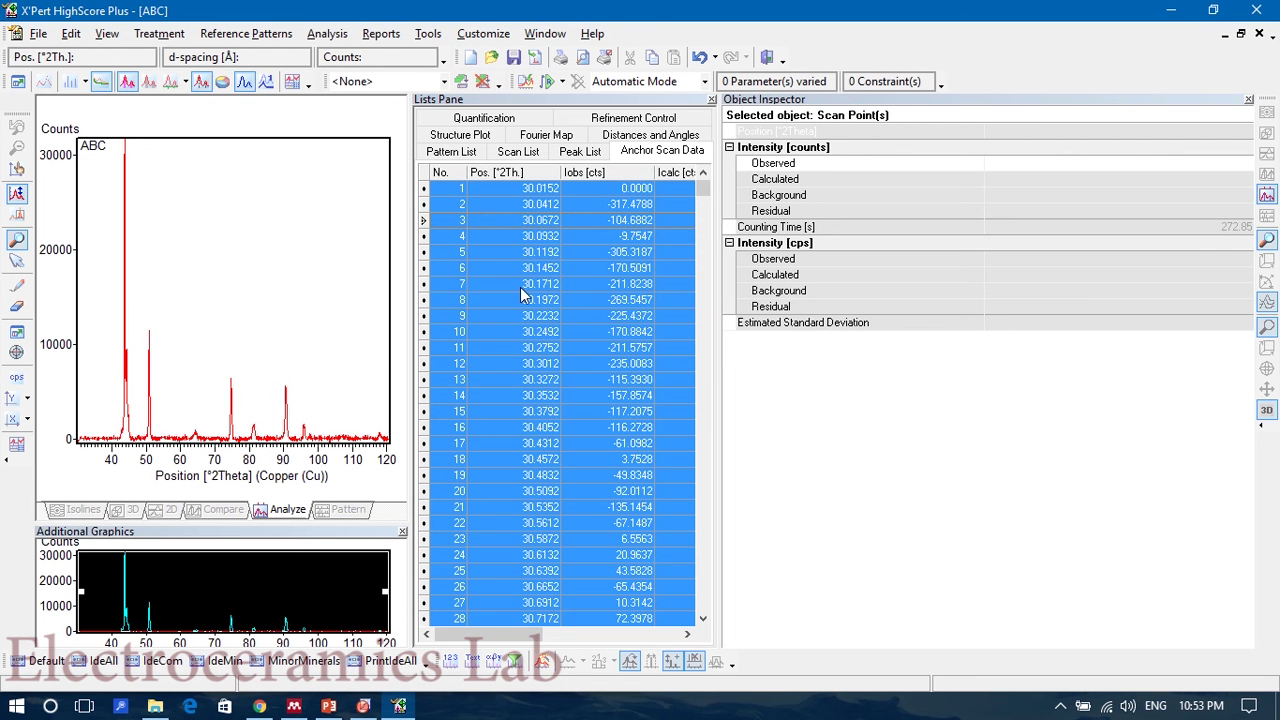
# Step: Paste the copied scan data into OriginPro's worksheet starting at cell A1
pyautogui.click(368, 708)
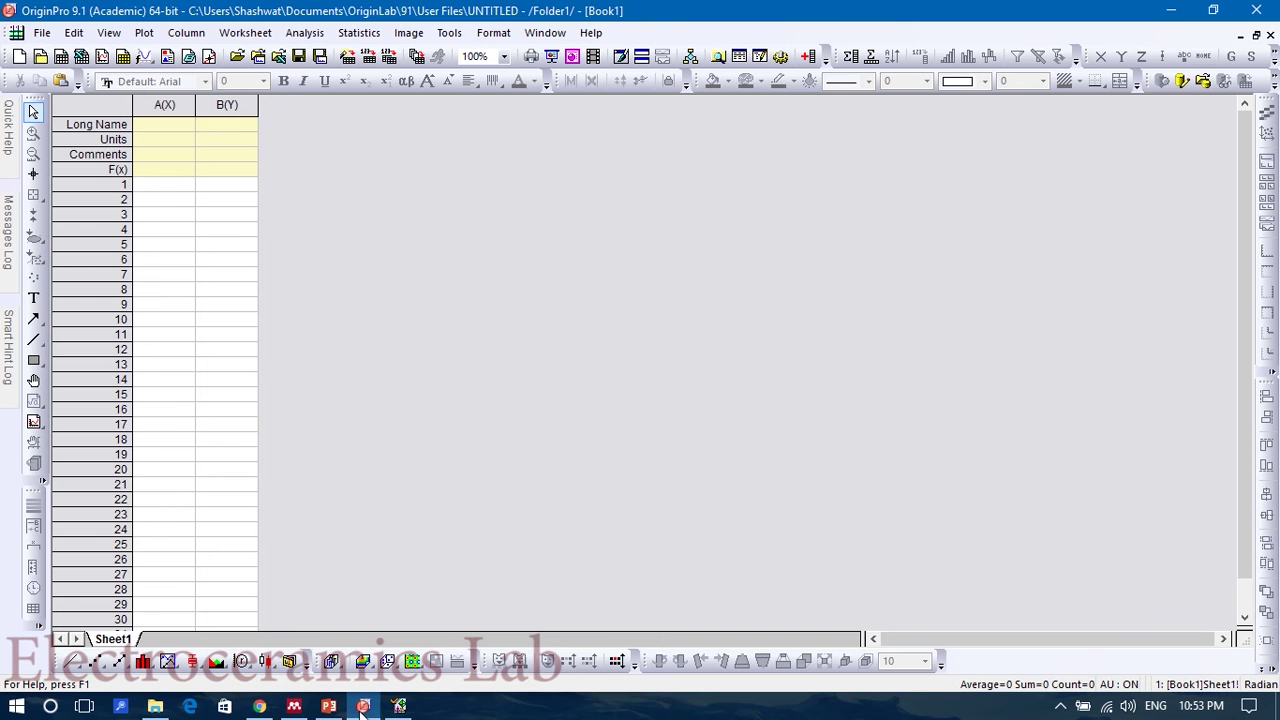
pyautogui.moveTo(377, 712)
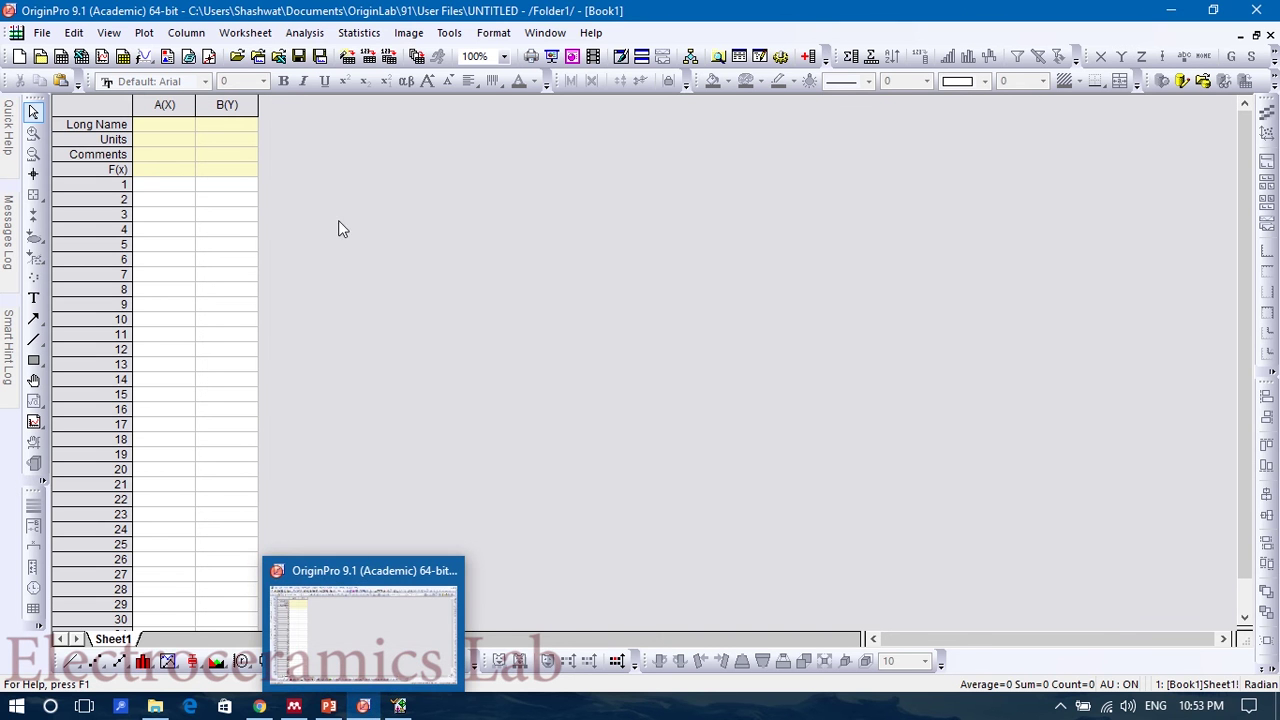
pyautogui.click(162, 190)
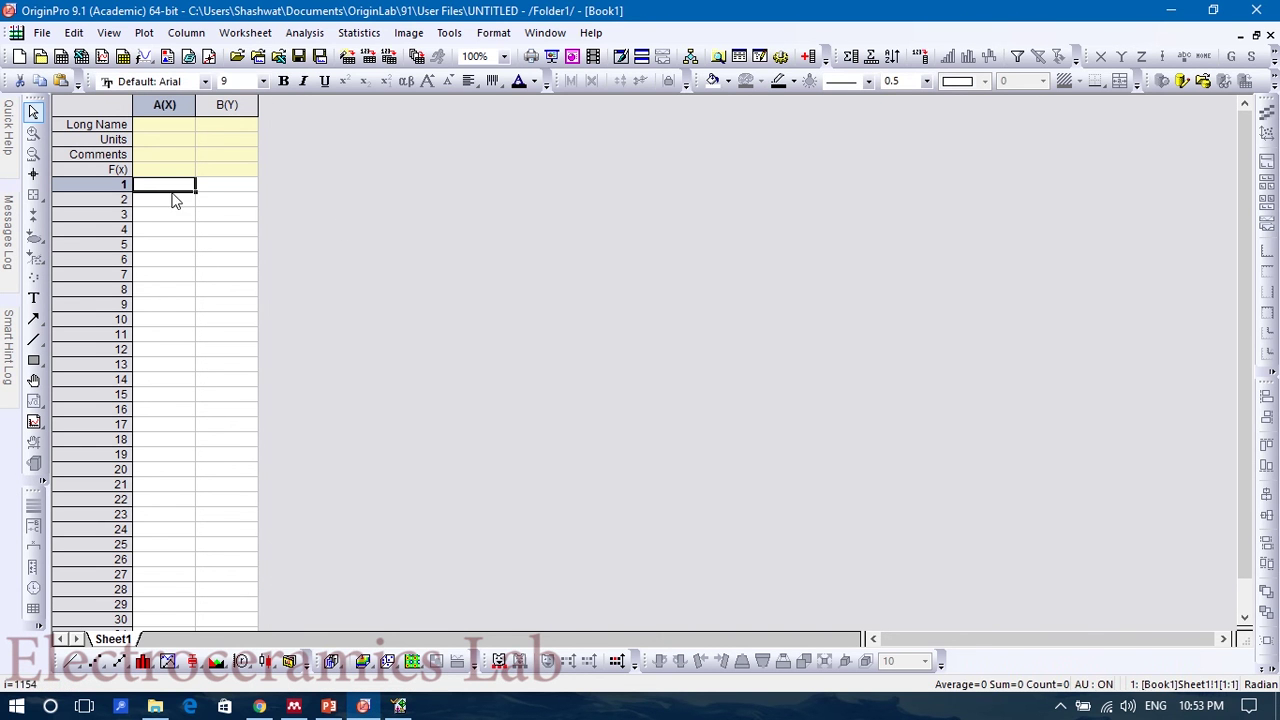
pyautogui.hotkey('ctrl', 'v')
# Step: Delete the row-number column A, autosize column B, and clear the header labels in row 1
pyautogui.click(182, 101)
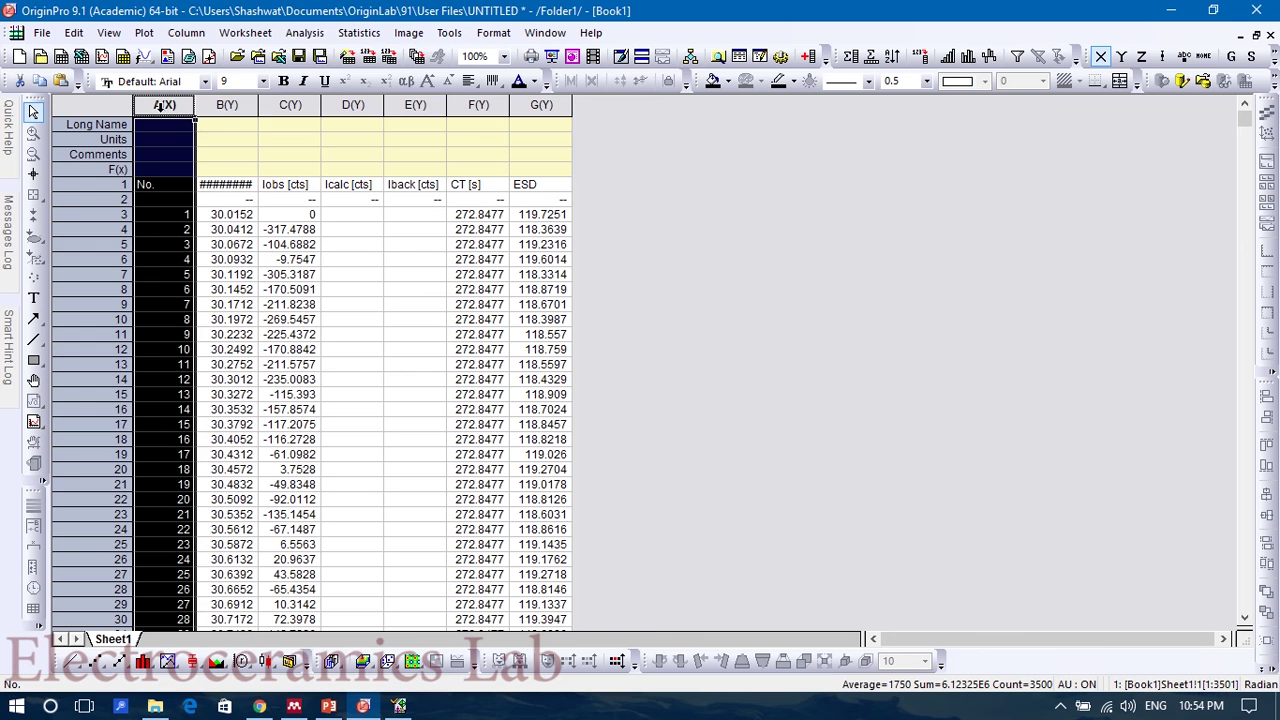
pyautogui.rightClick(164, 105)
pyautogui.click(200, 152)
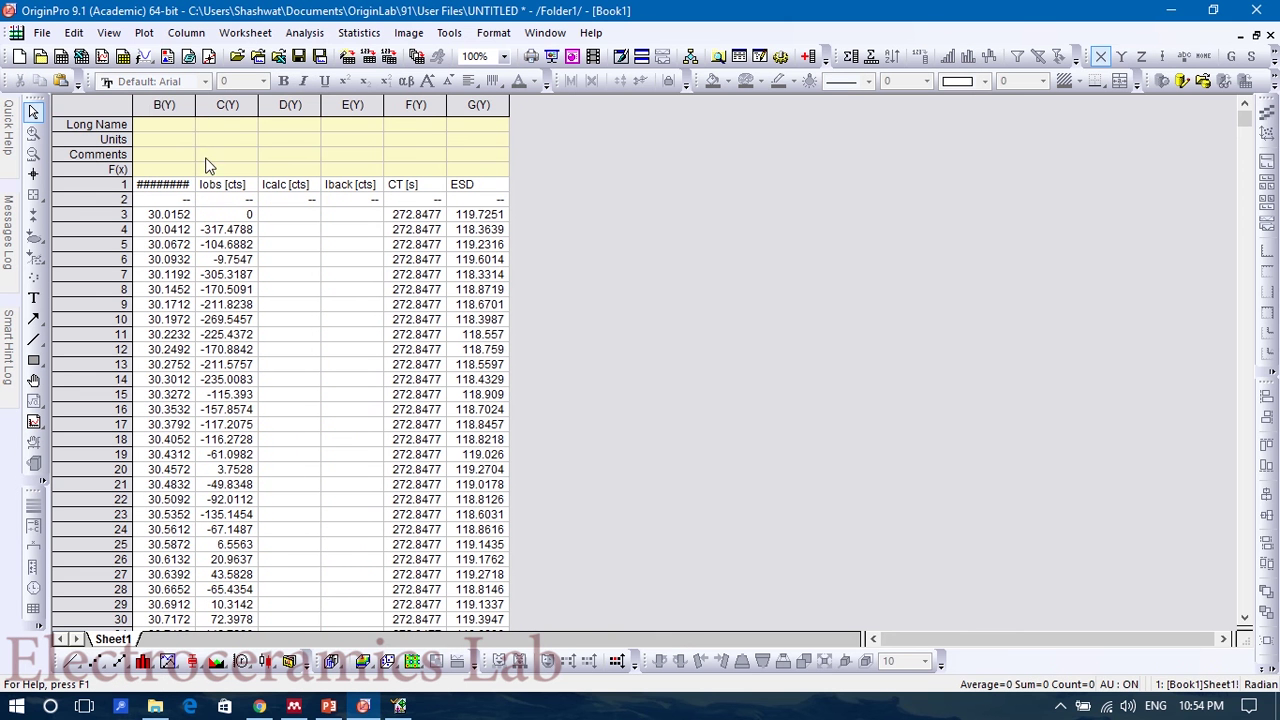
pyautogui.doubleClick(196, 104)
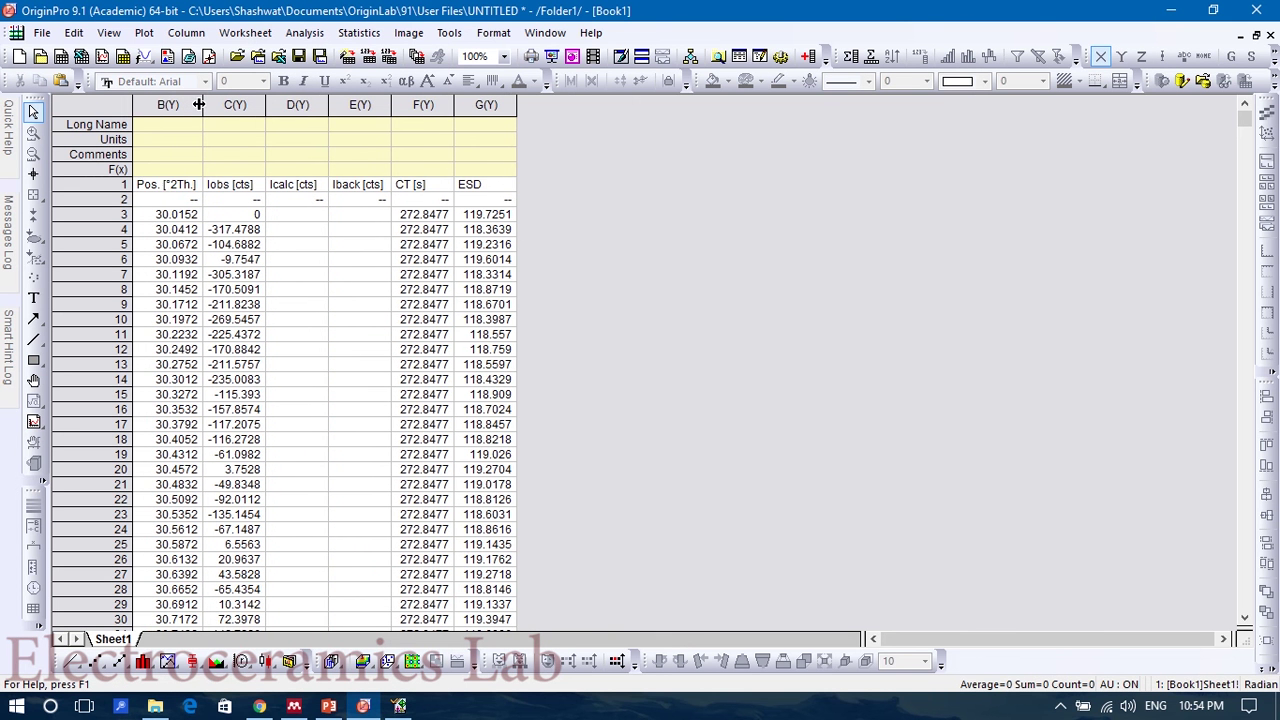
pyautogui.click(62, 185)
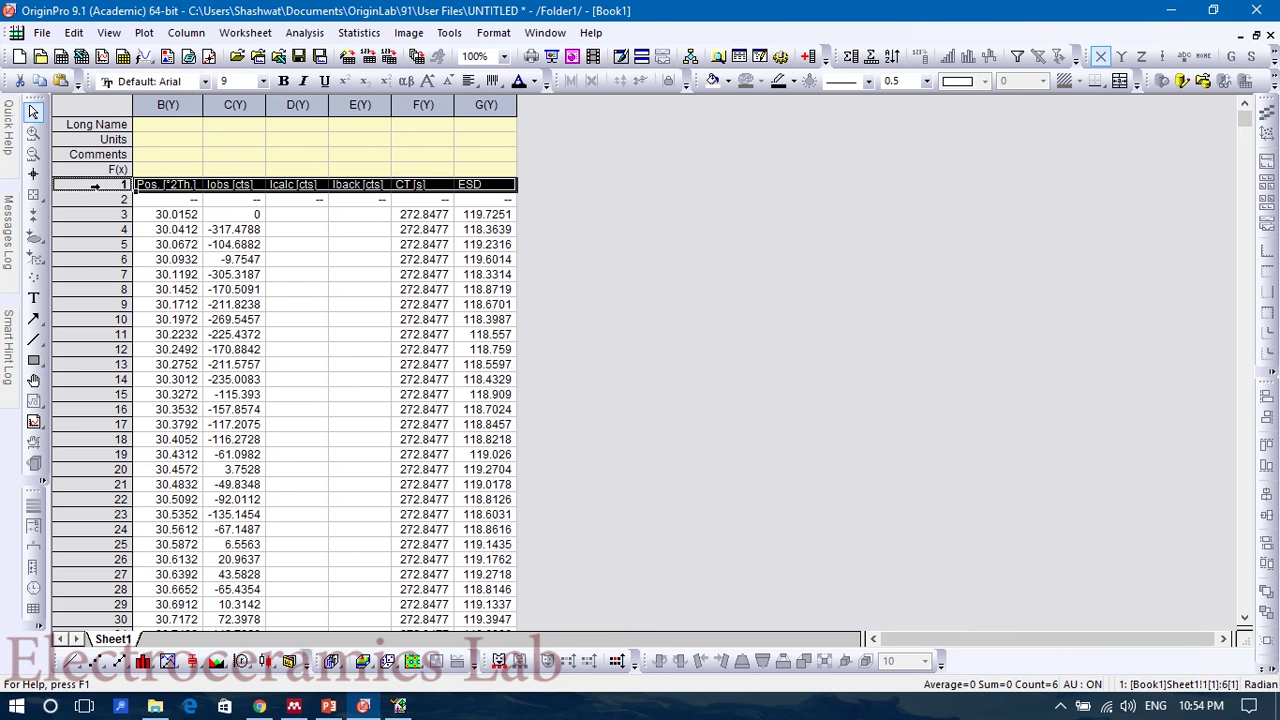
pyautogui.press('Delete')
pyautogui.click(260, 259)
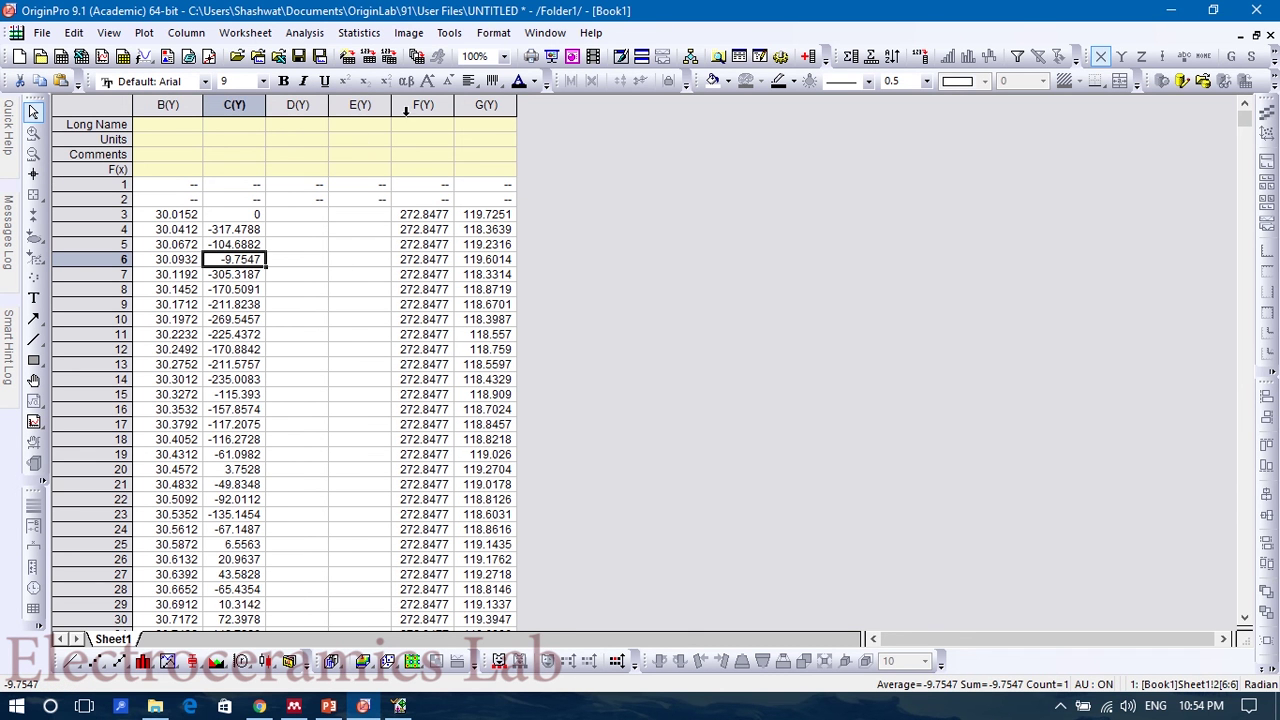
# Step: Delete unused columns D–G and line-plot position (B) against intensity (C)
pyautogui.moveTo(314, 103); pyautogui.dragTo(487, 104)
pyautogui.rightClick(487, 104)
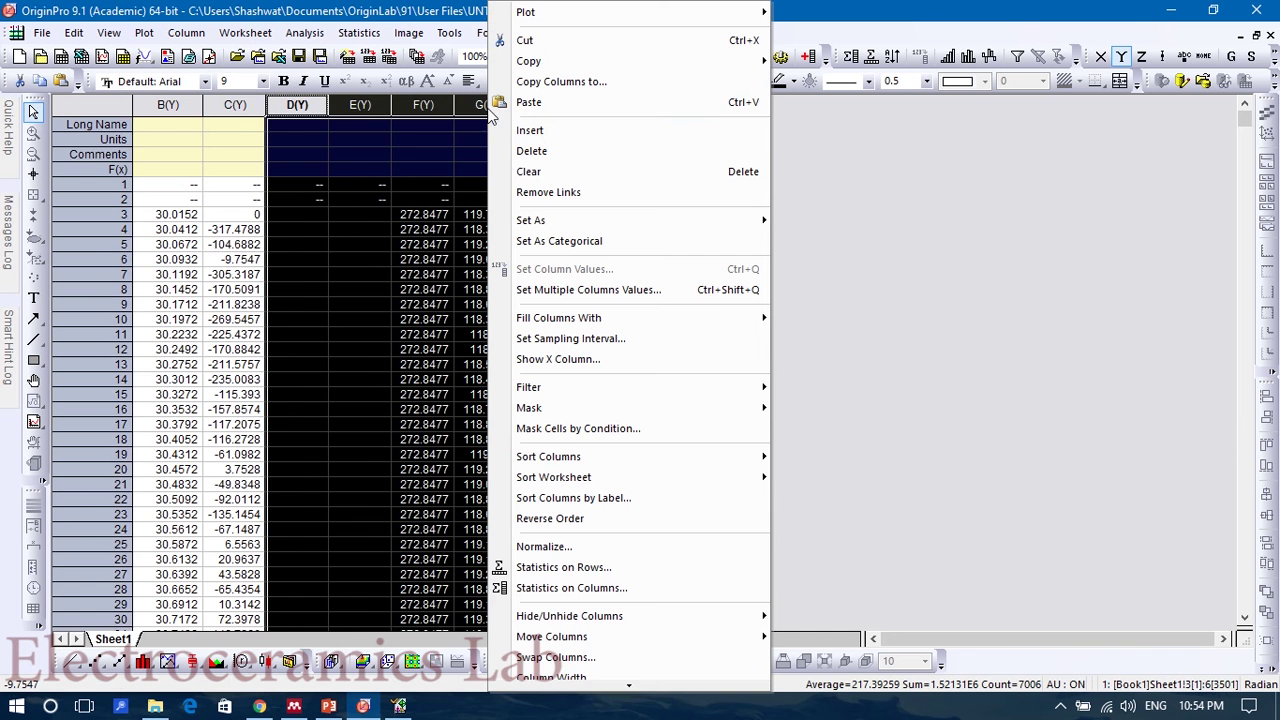
pyautogui.click(535, 150)
pyautogui.moveTo(175, 104); pyautogui.dragTo(235, 104)
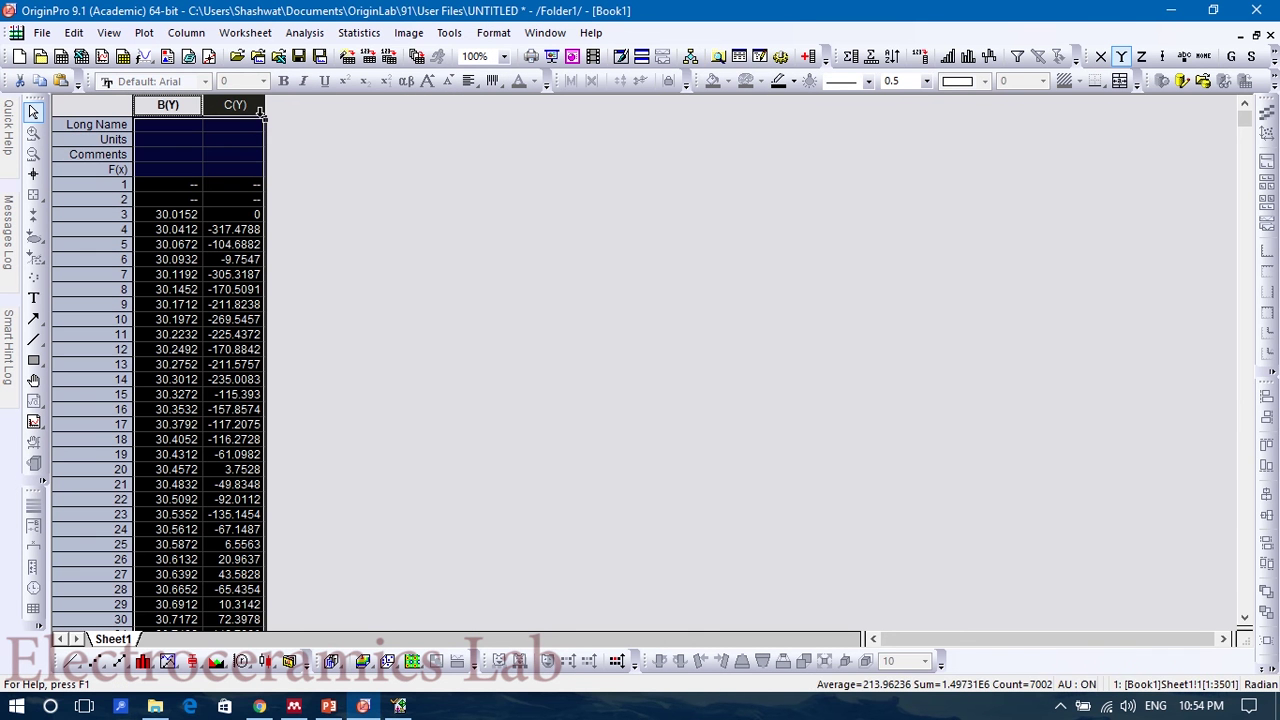
pyautogui.click(70, 664)
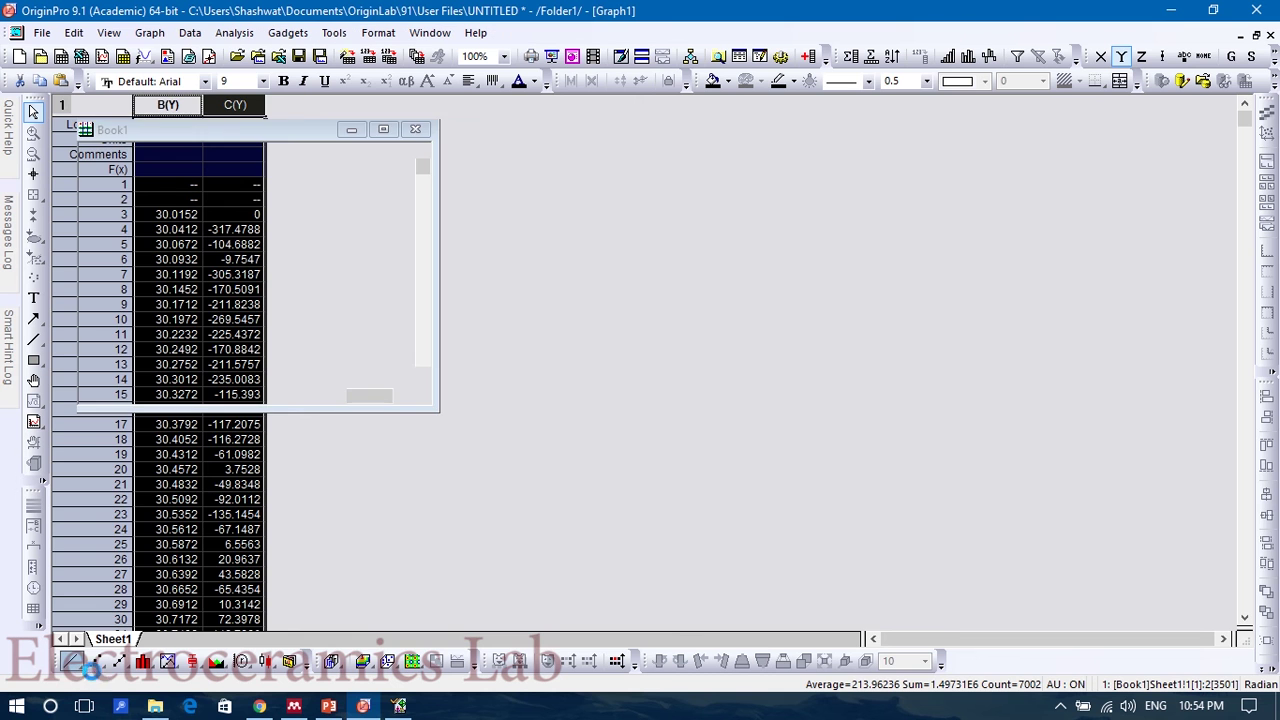